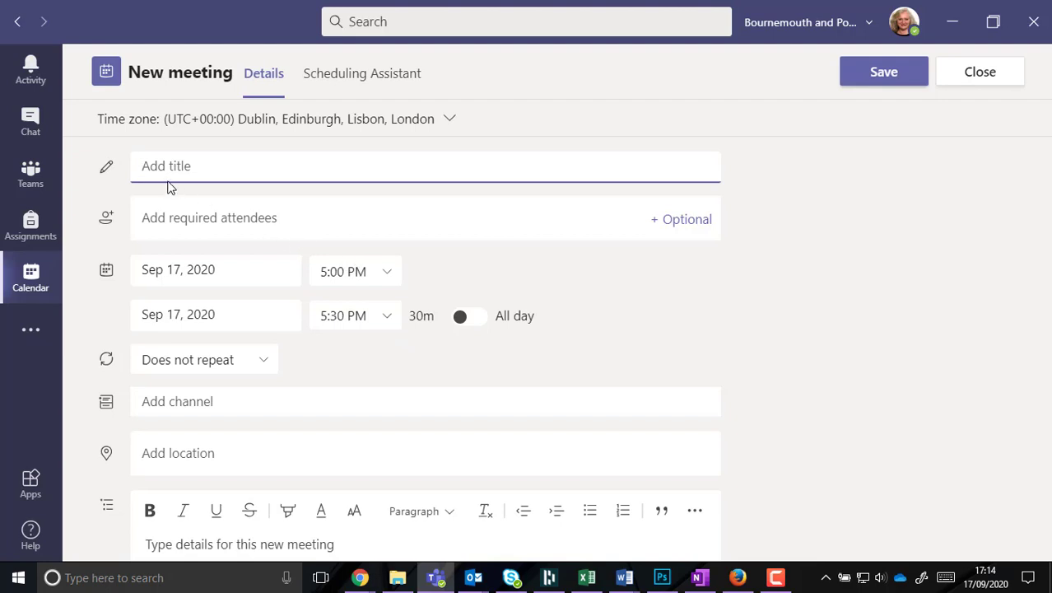
Step: Enter the meeting title "Test meetin" and set the end time to 5:15 PM
{"action": "type", "text": "Test meetin"}
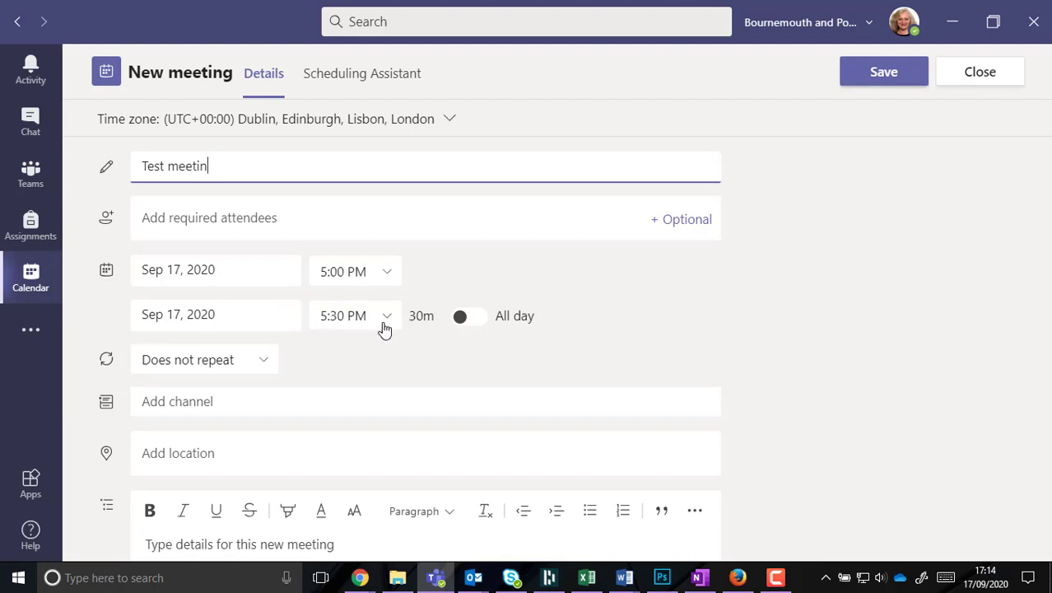
{"action": "left_click", "coordinate": [343, 317]}
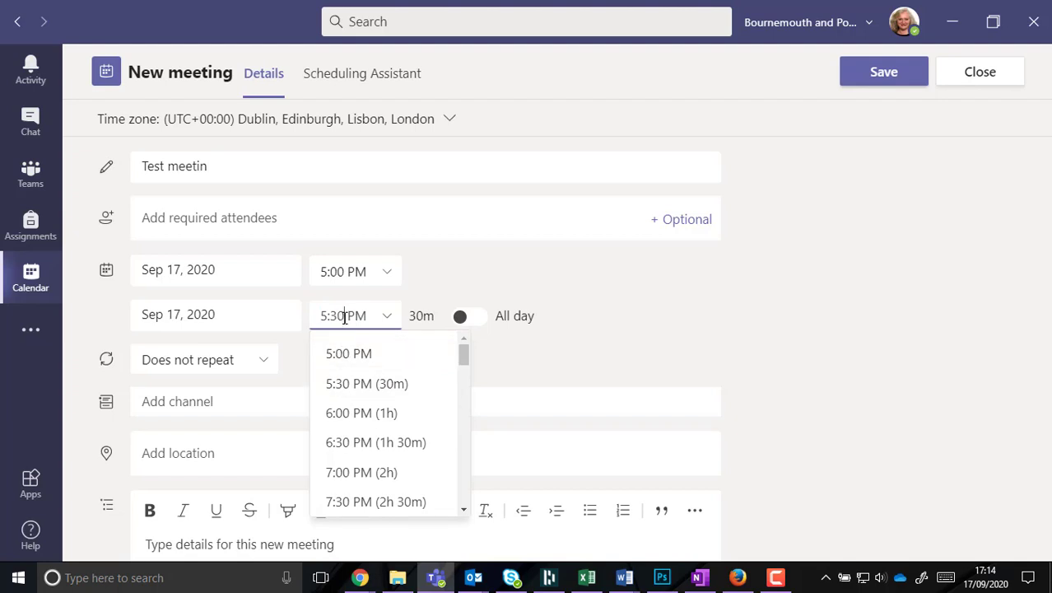
{"action": "left_click_drag", "start_coordinate": [344, 316], "coordinate": [333, 318]}
{"action": "type", "text": "15"}
{"action": "left_click", "coordinate": [334, 273]}
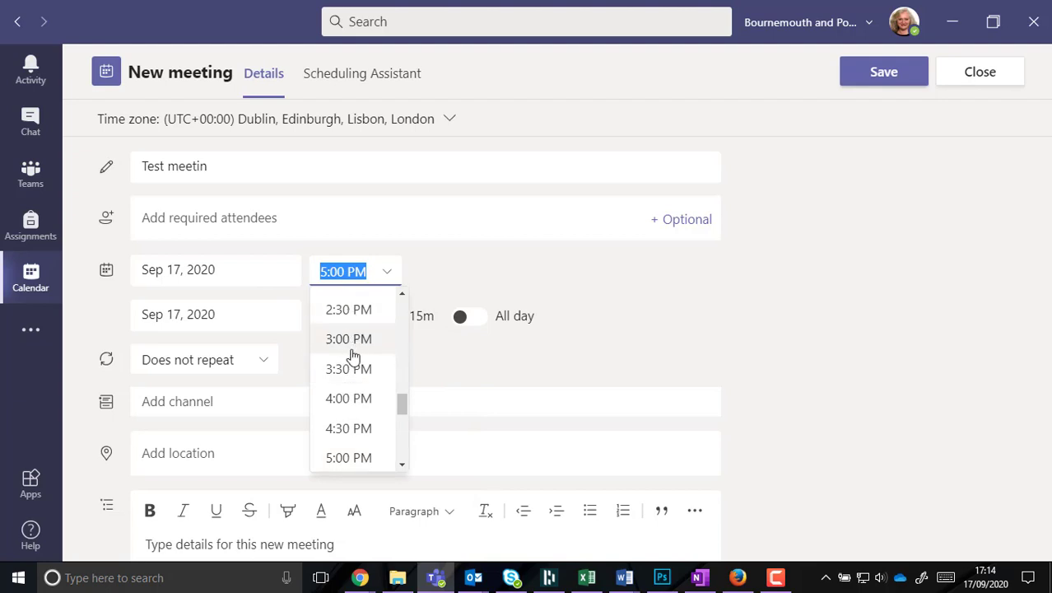
{"action": "left_click", "coordinate": [352, 271]}
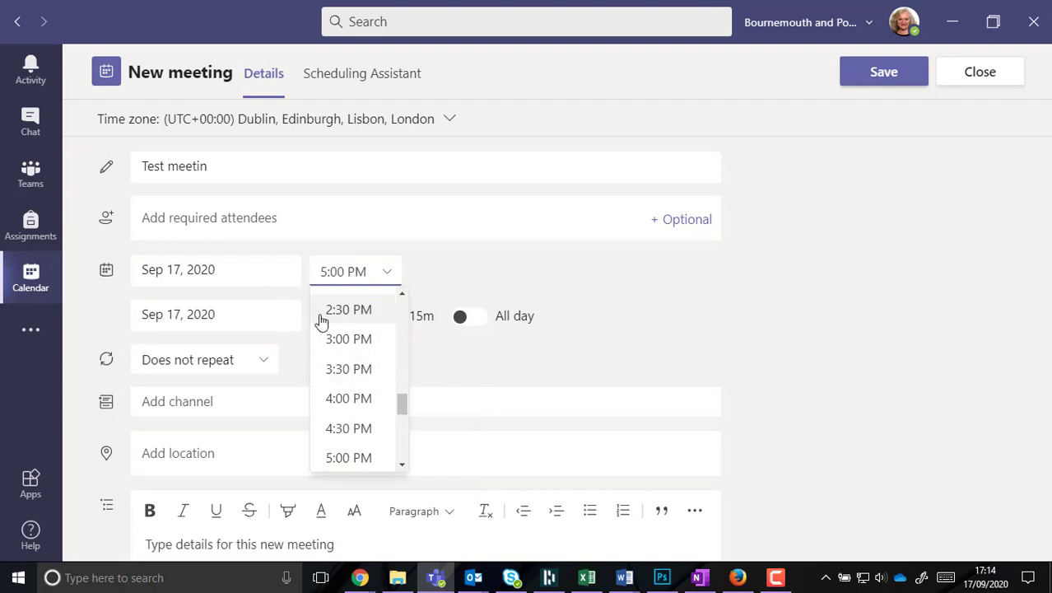
{"action": "left_click", "coordinate": [294, 312]}
{"action": "left_click", "coordinate": [421, 275]}
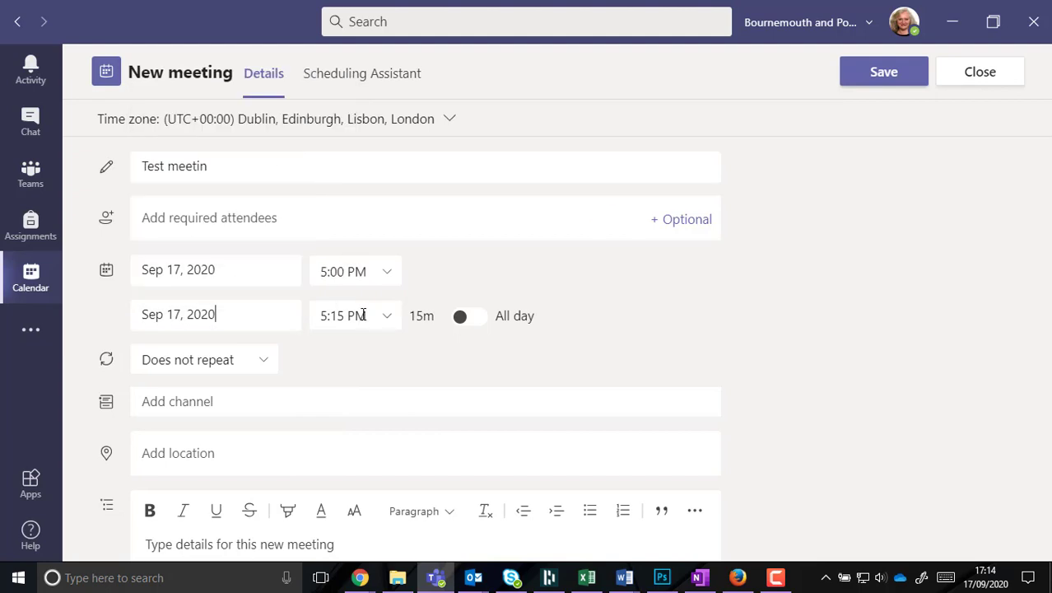
Step: Try searching the meeting's channel list for "ann" and "work", clearing the channel field again
{"action": "scroll", "coordinate": [334, 368], "scroll_direction": "down", "scroll_amount": 2}
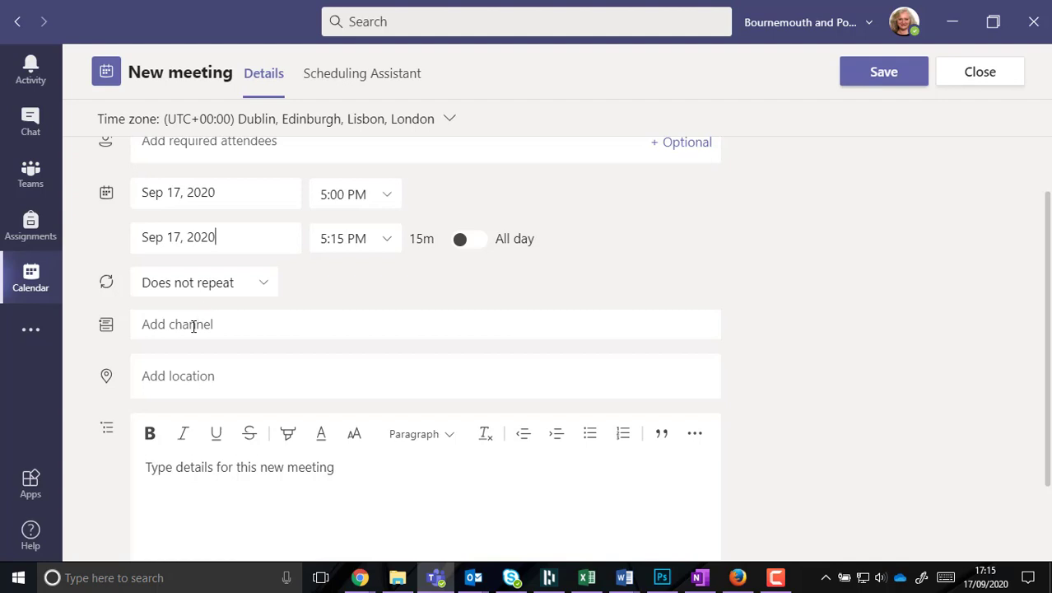
{"action": "left_click", "coordinate": [193, 327]}
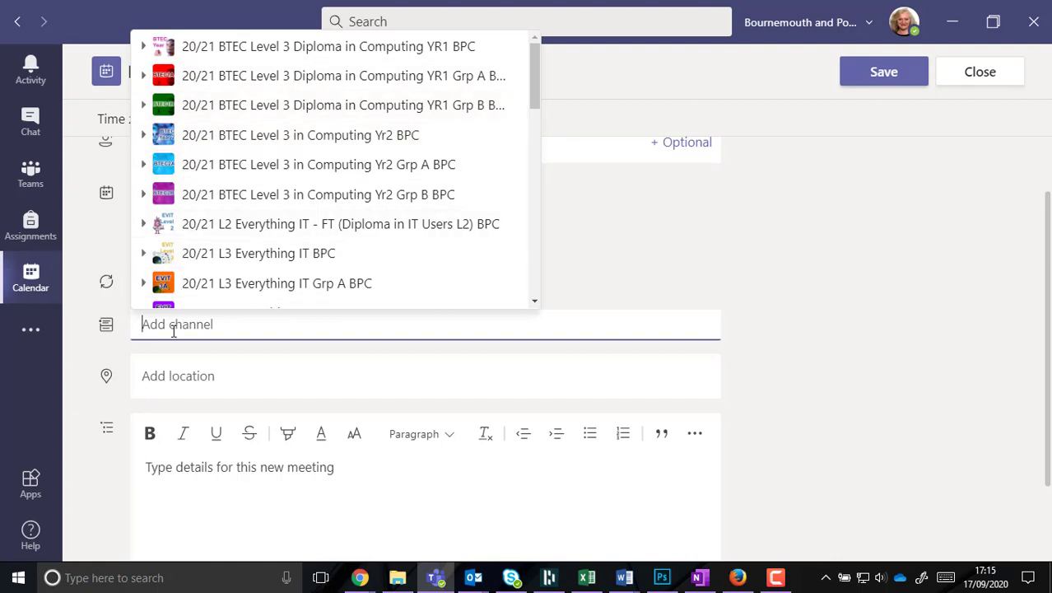
{"action": "type", "text": "ann"}
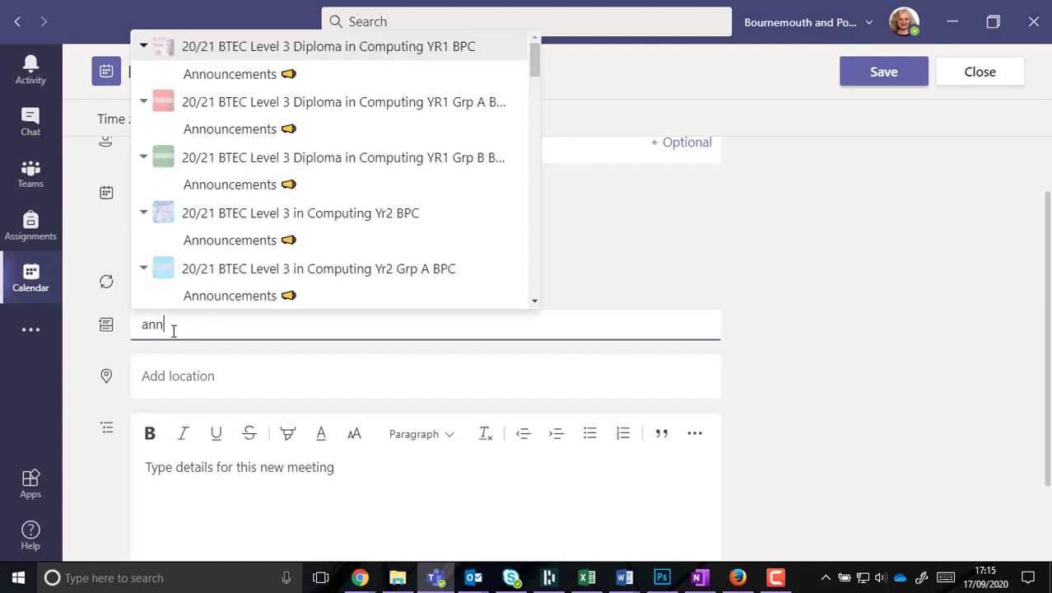
{"action": "key", "text": "BackSpace"}
{"action": "key", "text": "BackSpace"}
{"action": "key", "text": "BackSpace"}
{"action": "type", "text": "work"}
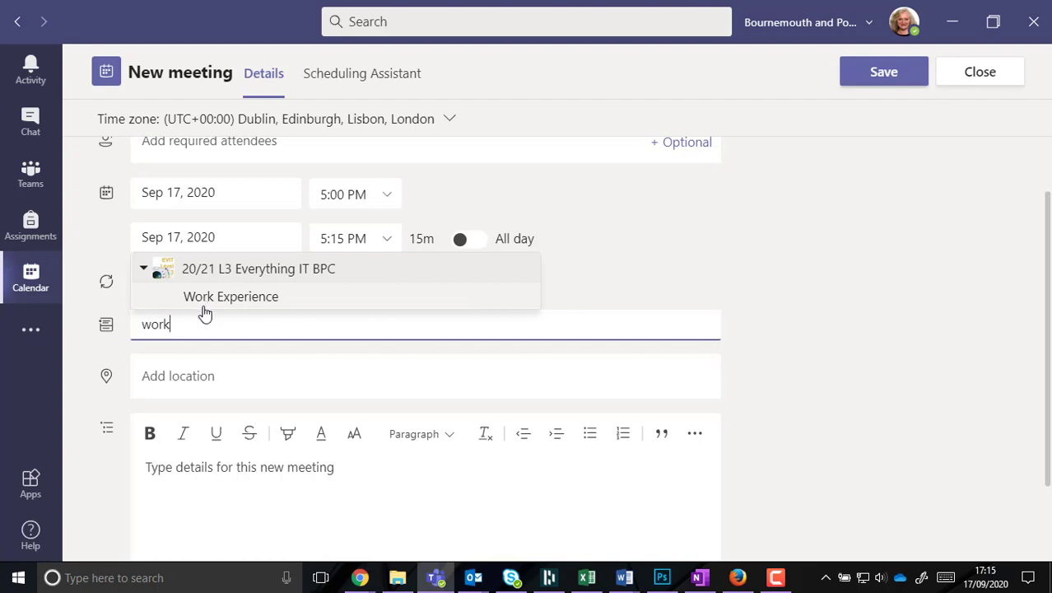
{"action": "left_click_drag", "start_coordinate": [184, 328], "coordinate": [146, 329]}
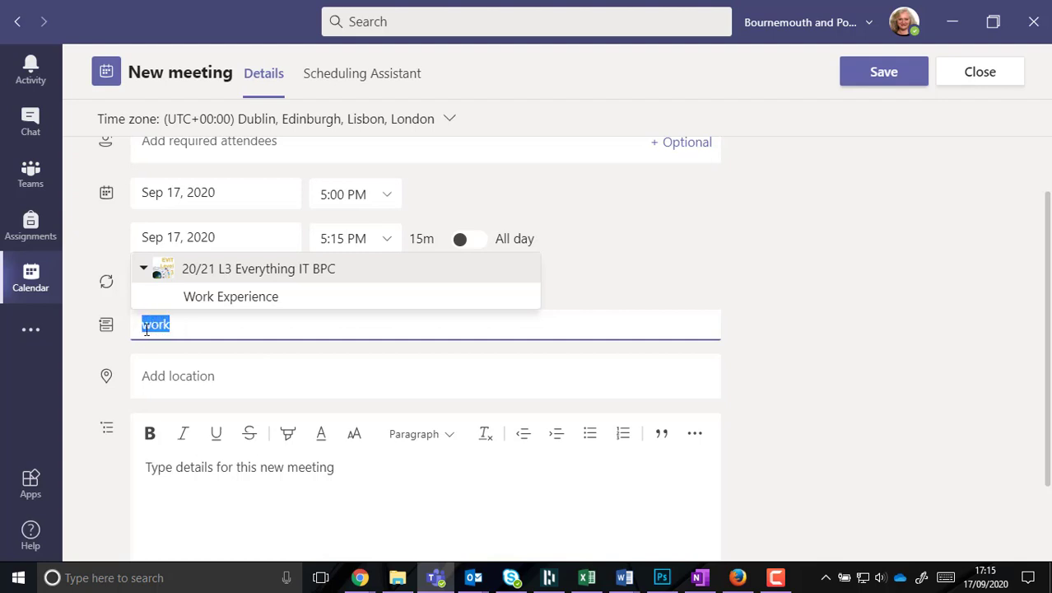
{"action": "key", "text": "BackSpace"}
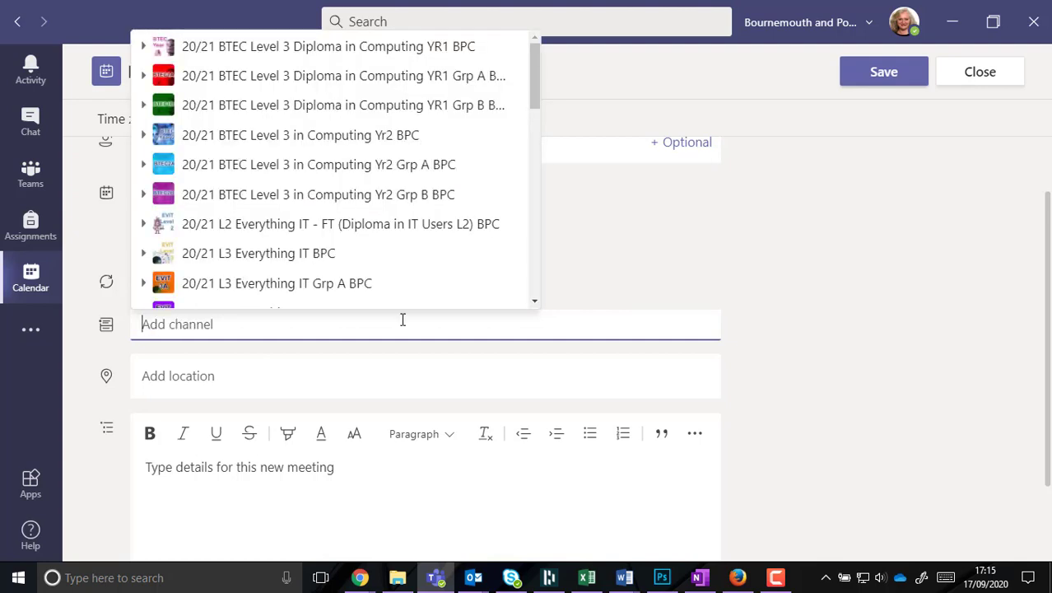
Step: Add the colleague as a required attendee and correct the title to "Test meeting"
{"action": "scroll", "coordinate": [690, 321], "scroll_direction": "up", "scroll_amount": 1}
{"action": "left_click", "coordinate": [215, 218]}
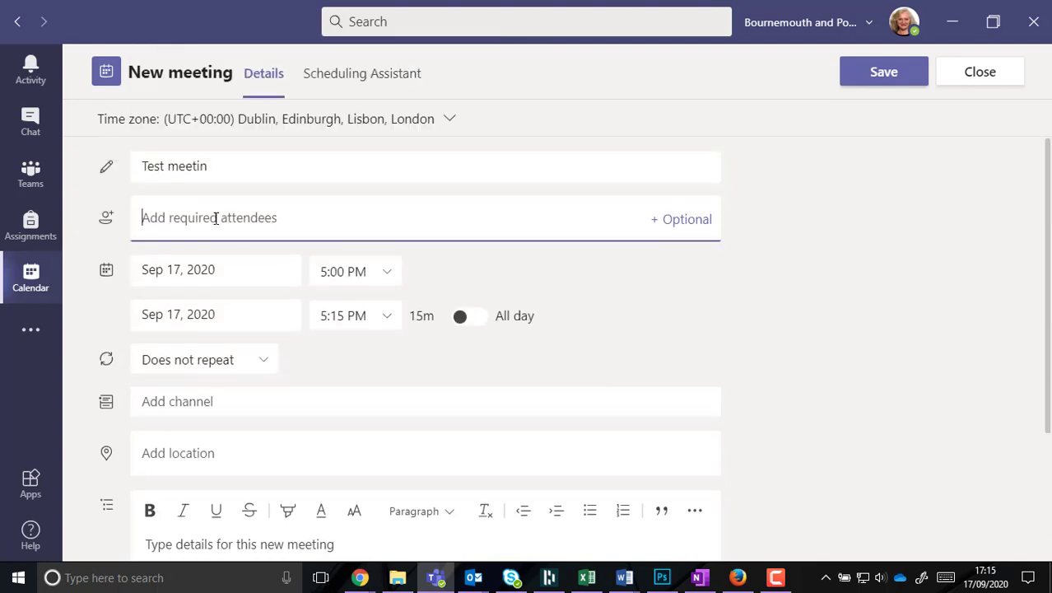
{"action": "type", "text": "jason"}
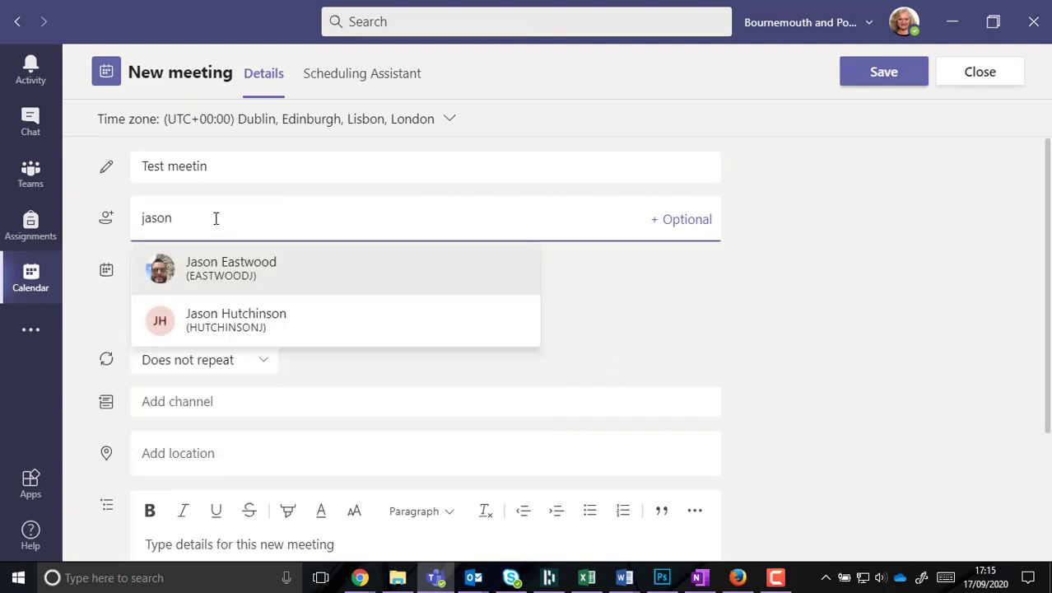
{"action": "left_click", "coordinate": [216, 263]}
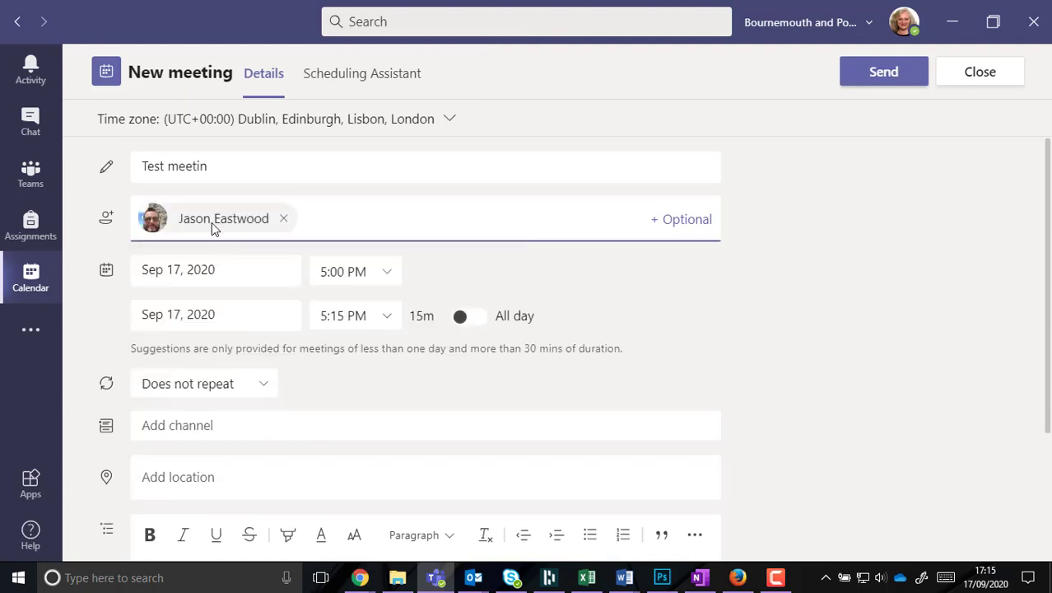
{"action": "left_click", "coordinate": [209, 166]}
{"action": "type", "text": "g"}
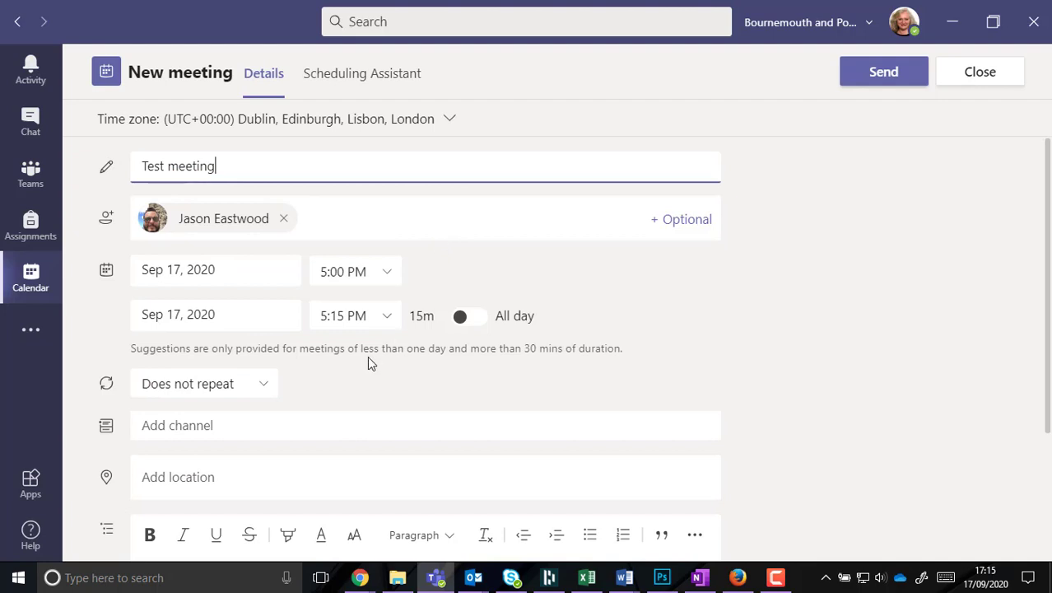
Step: Review the location and details fields without filling them in, and send the meeting invitation
{"action": "scroll", "coordinate": [340, 340], "scroll_direction": "down", "scroll_amount": 3}
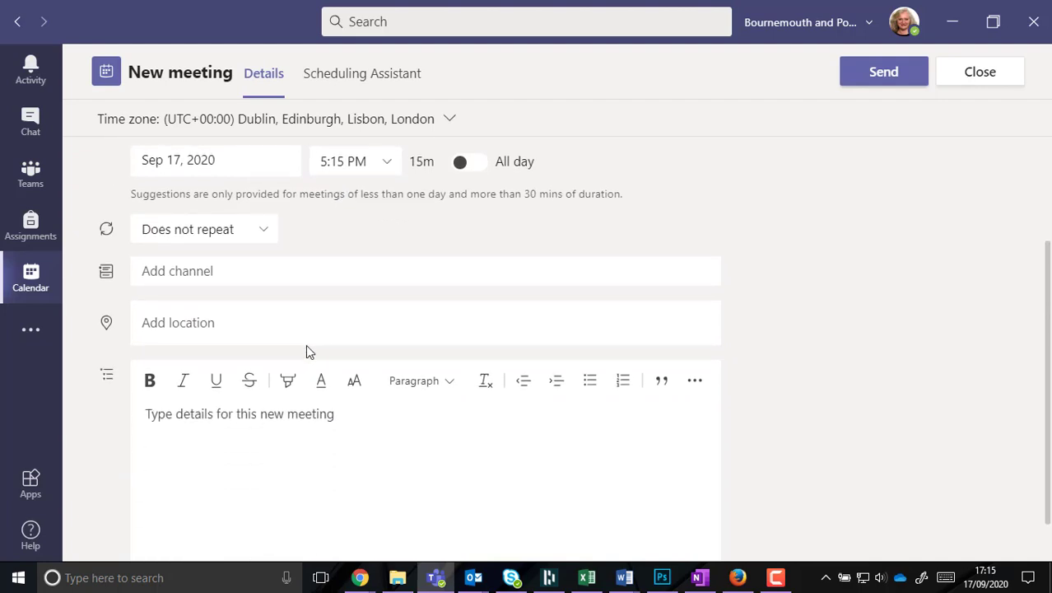
{"action": "left_click", "coordinate": [176, 321]}
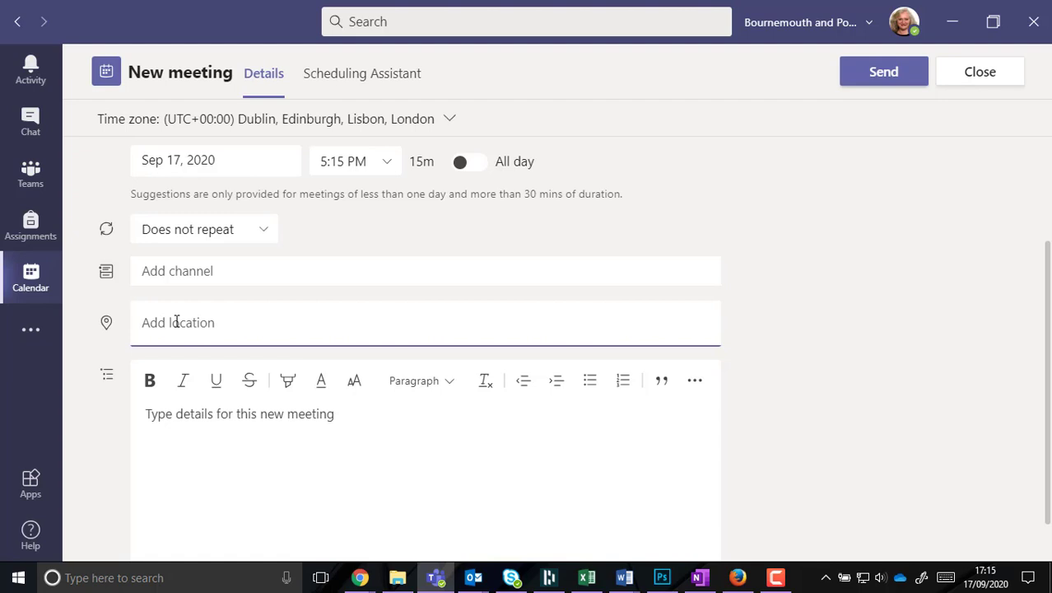
{"action": "left_click", "coordinate": [183, 417]}
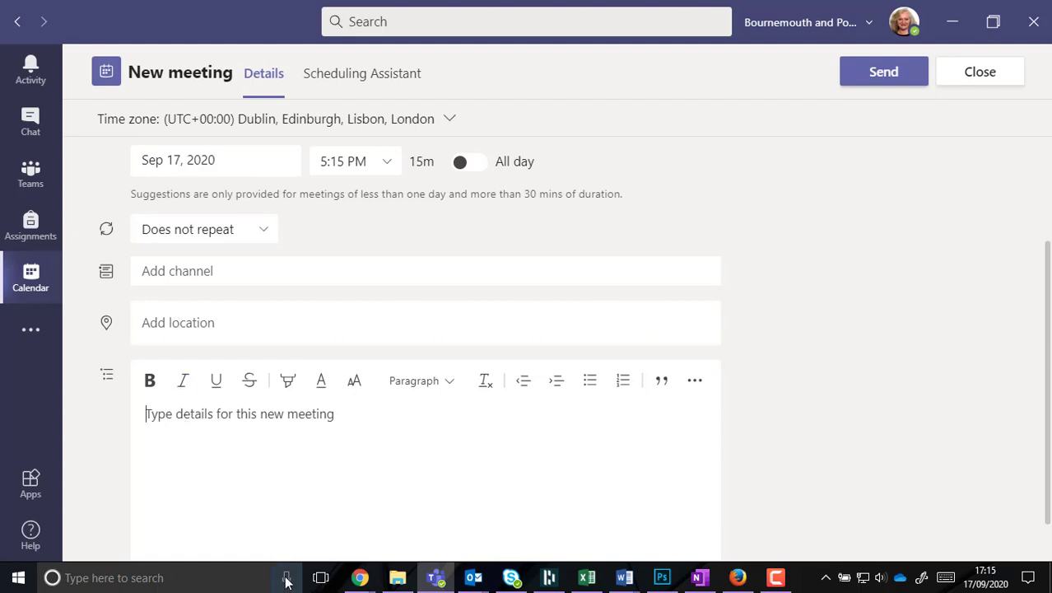
{"action": "scroll", "coordinate": [247, 454], "scroll_direction": "up", "scroll_amount": 3}
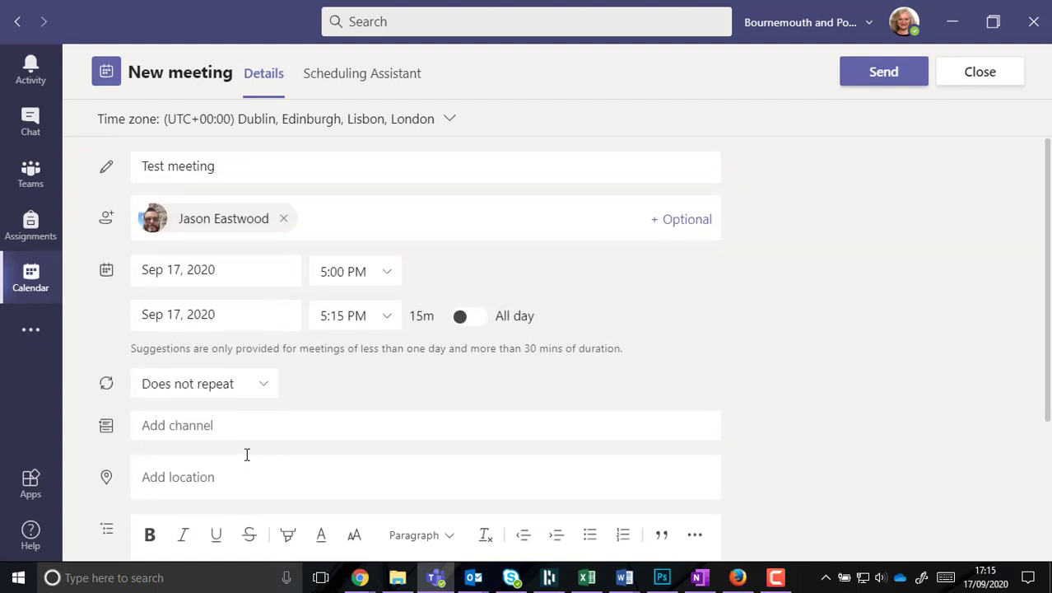
{"action": "scroll", "coordinate": [247, 454], "scroll_direction": "down", "scroll_amount": 3}
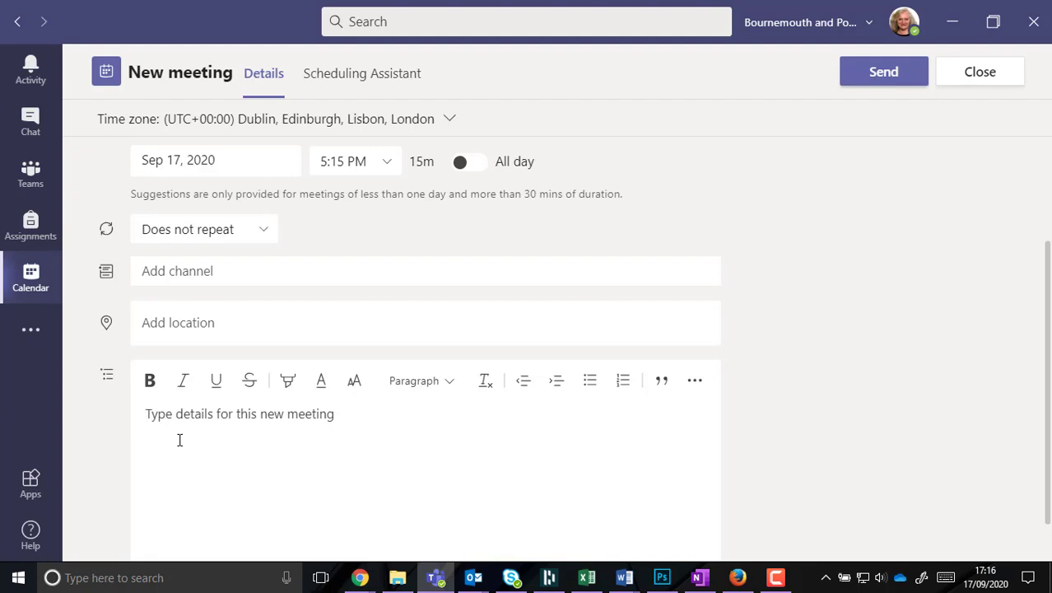
{"action": "scroll", "coordinate": [179, 440], "scroll_direction": "up", "scroll_amount": 3}
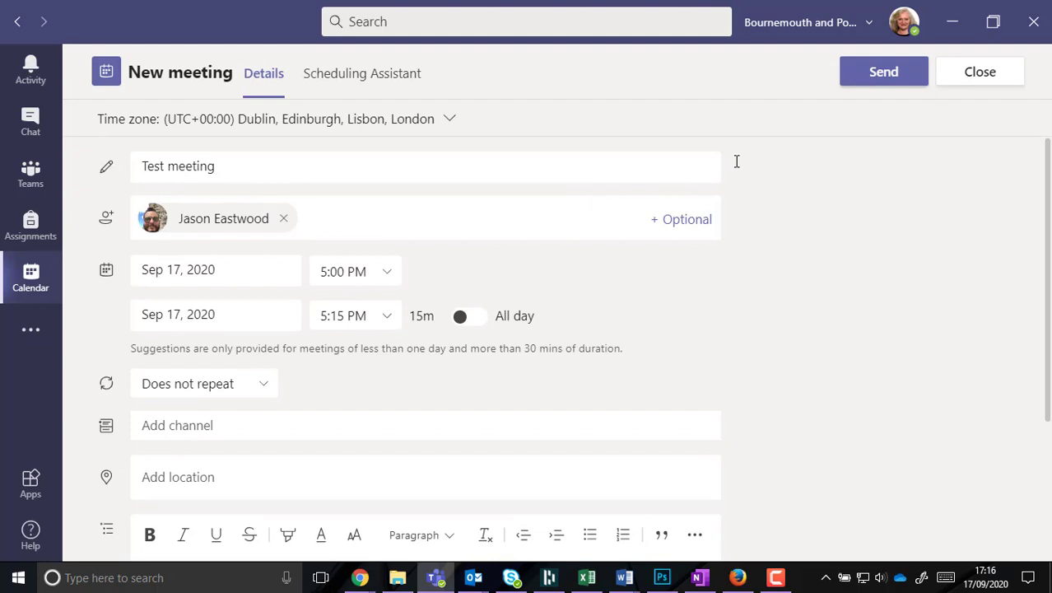
{"action": "left_click", "coordinate": [883, 73]}
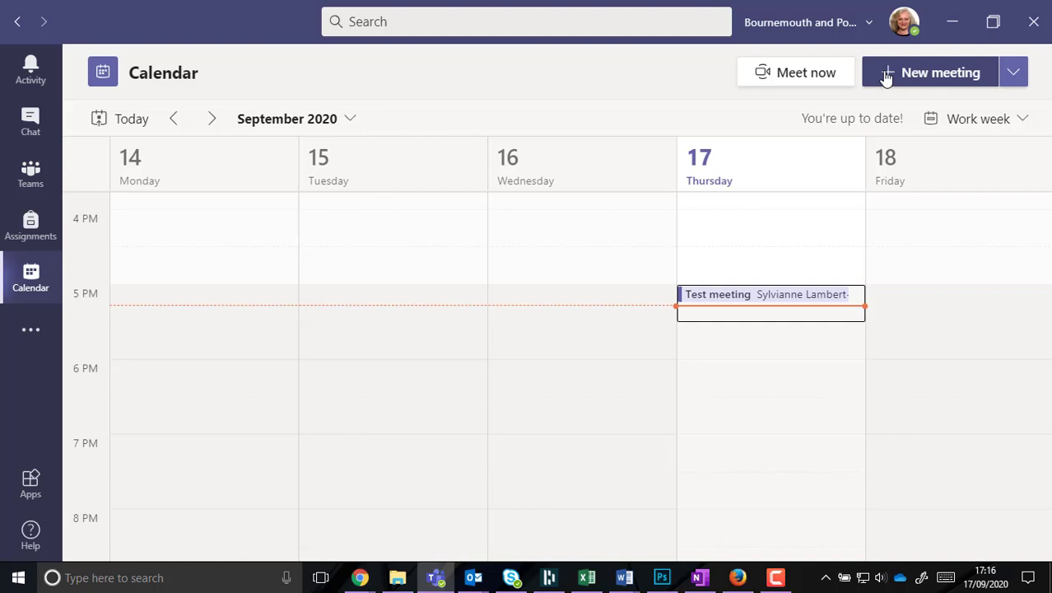
Step: Open the Test meeting from the calendar and bring up its meeting options in a maximized Firefox window
{"action": "double_click", "coordinate": [755, 306]}
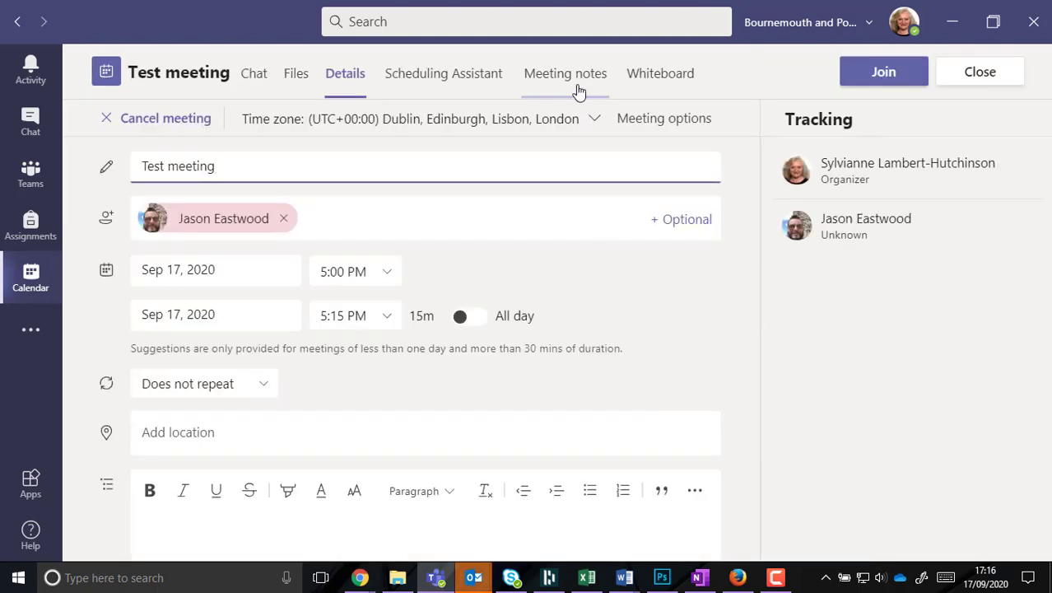
{"action": "left_click", "coordinate": [665, 120]}
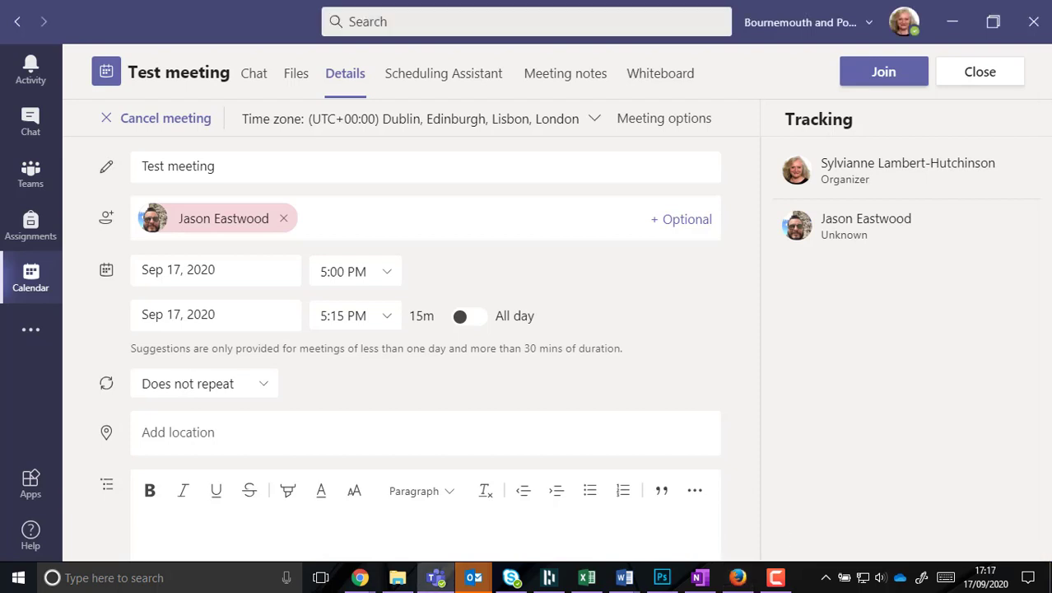
{"action": "left_click", "coordinate": [737, 577]}
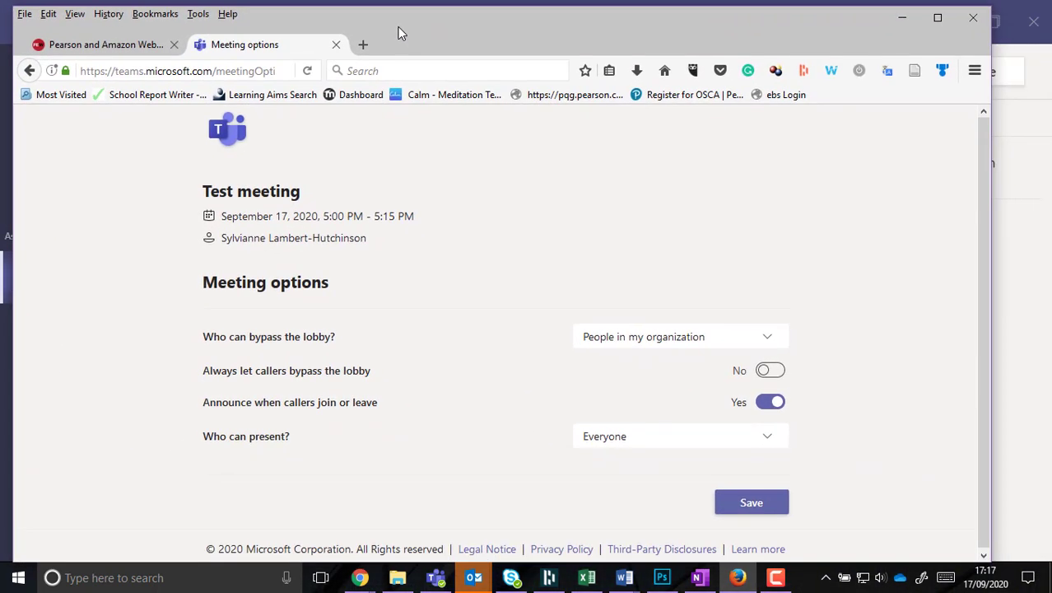
{"action": "double_click", "coordinate": [397, 26]}
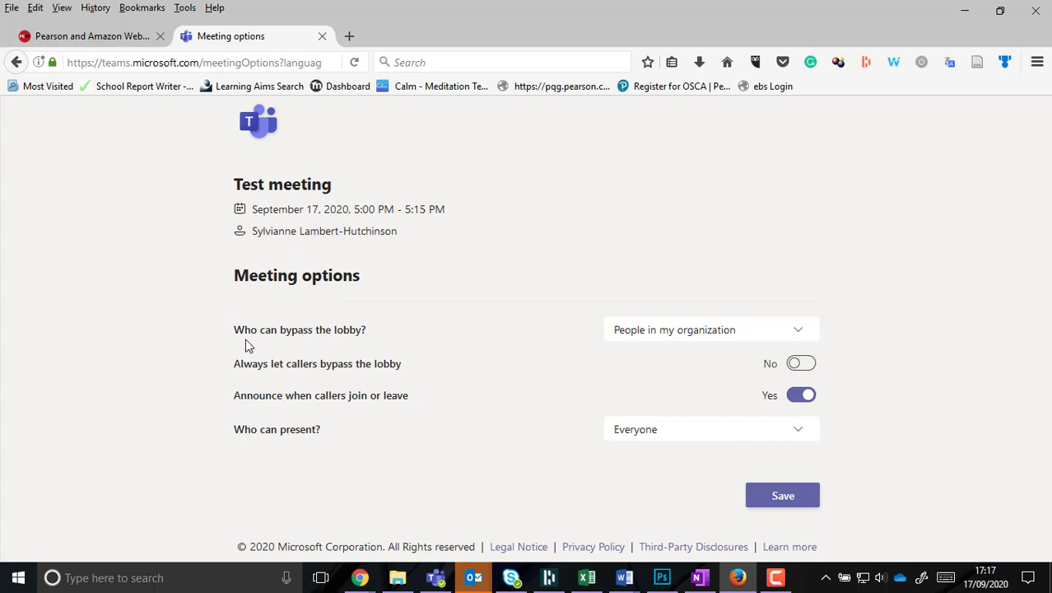
Step: Set both who can bypass the lobby and who can present to "Only me" and save the meeting options
{"action": "left_click", "coordinate": [795, 334]}
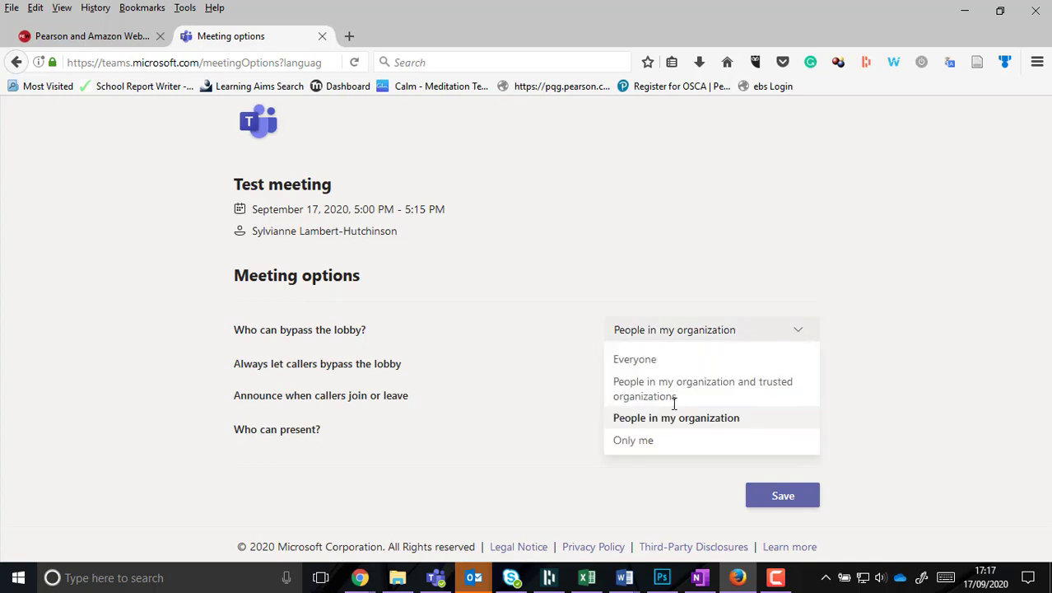
{"action": "left_click", "coordinate": [641, 443]}
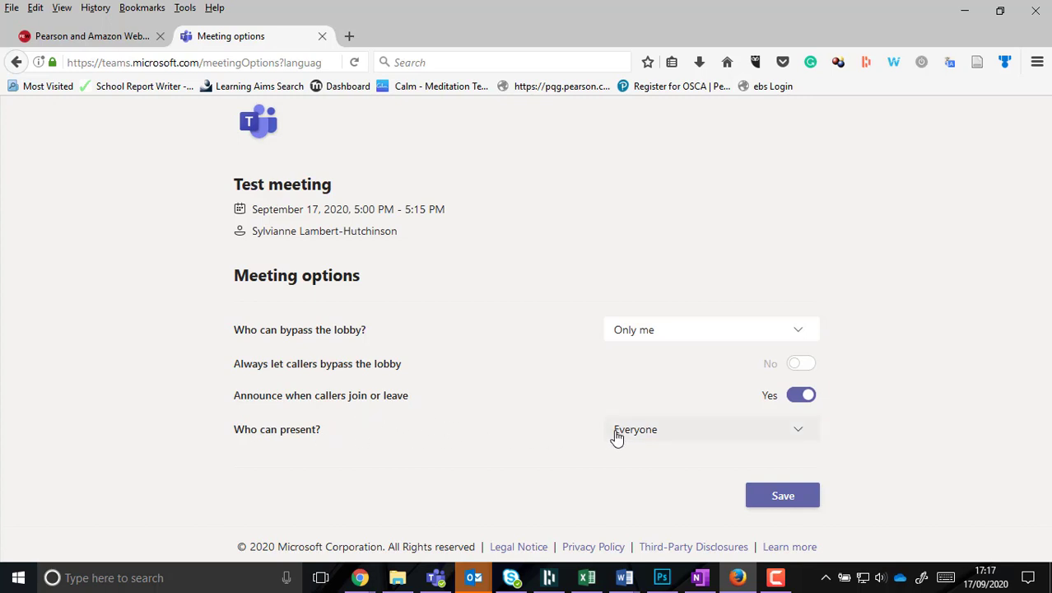
{"action": "left_click", "coordinate": [668, 434]}
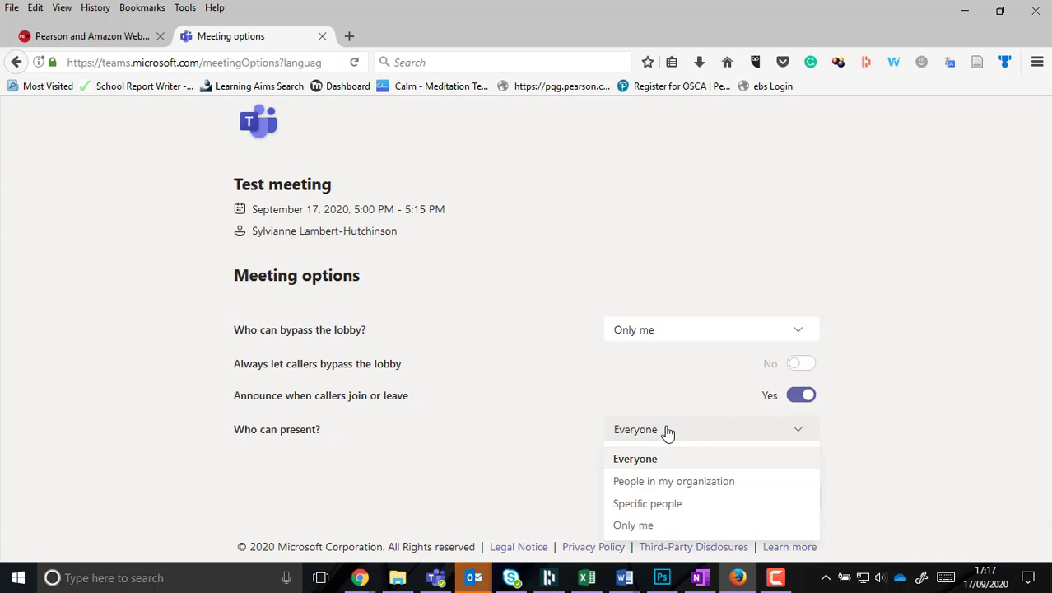
{"action": "left_click", "coordinate": [639, 526]}
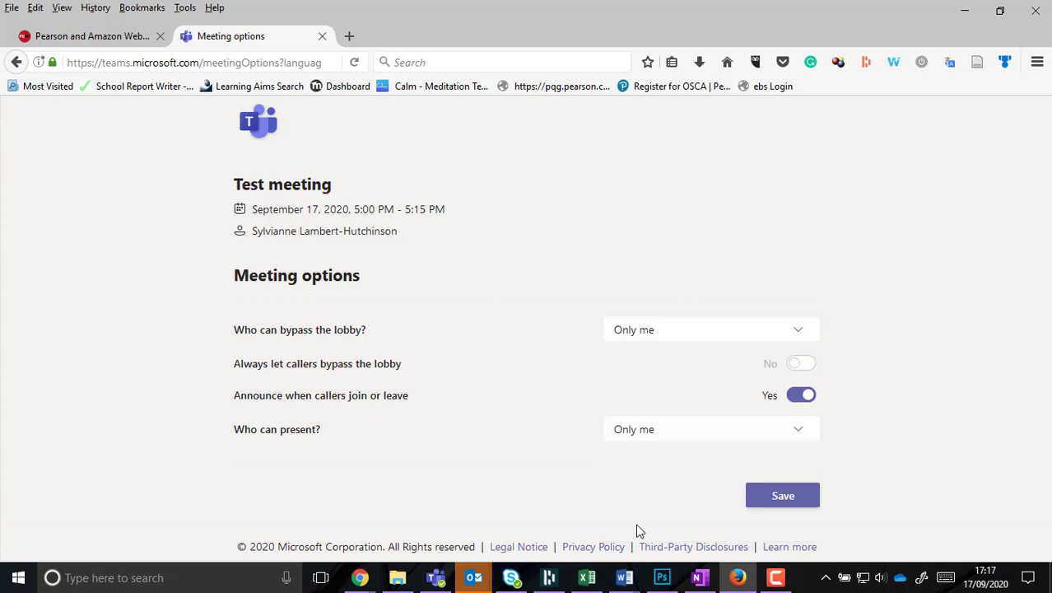
{"action": "left_click", "coordinate": [702, 429]}
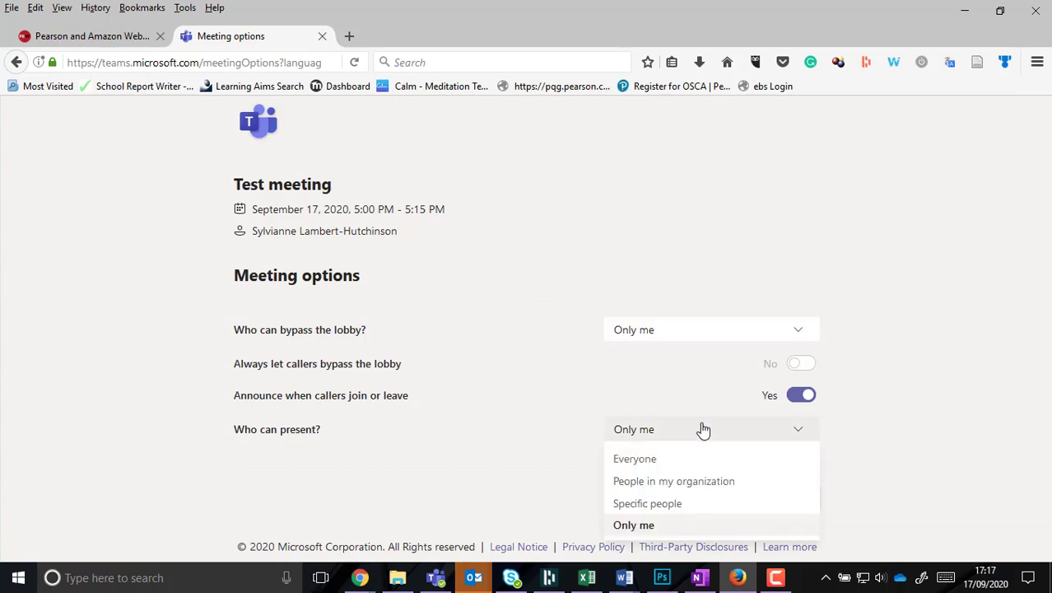
{"action": "left_click", "coordinate": [701, 437]}
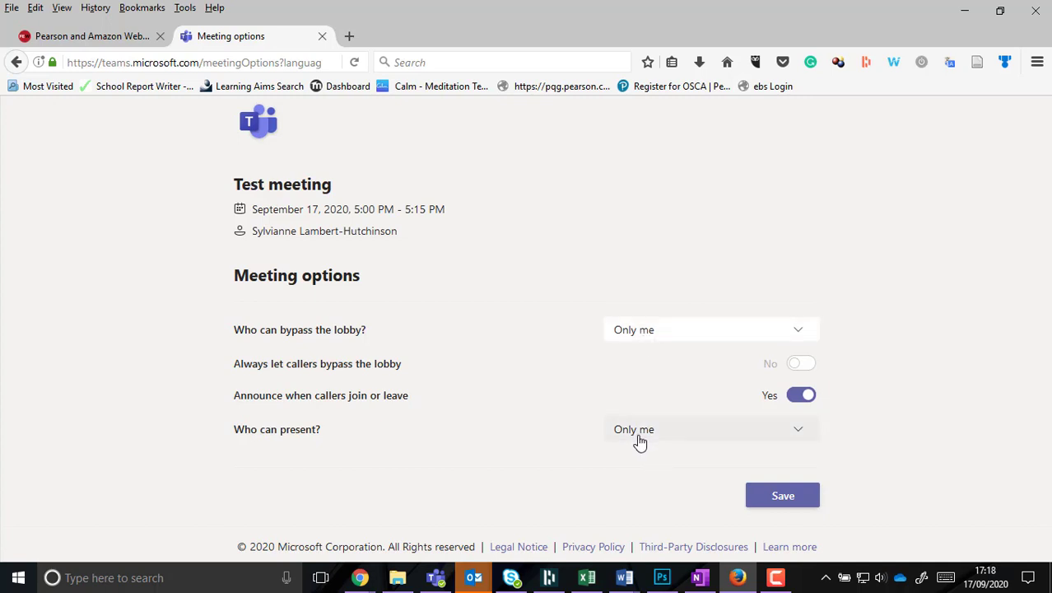
{"action": "left_click", "coordinate": [770, 495]}
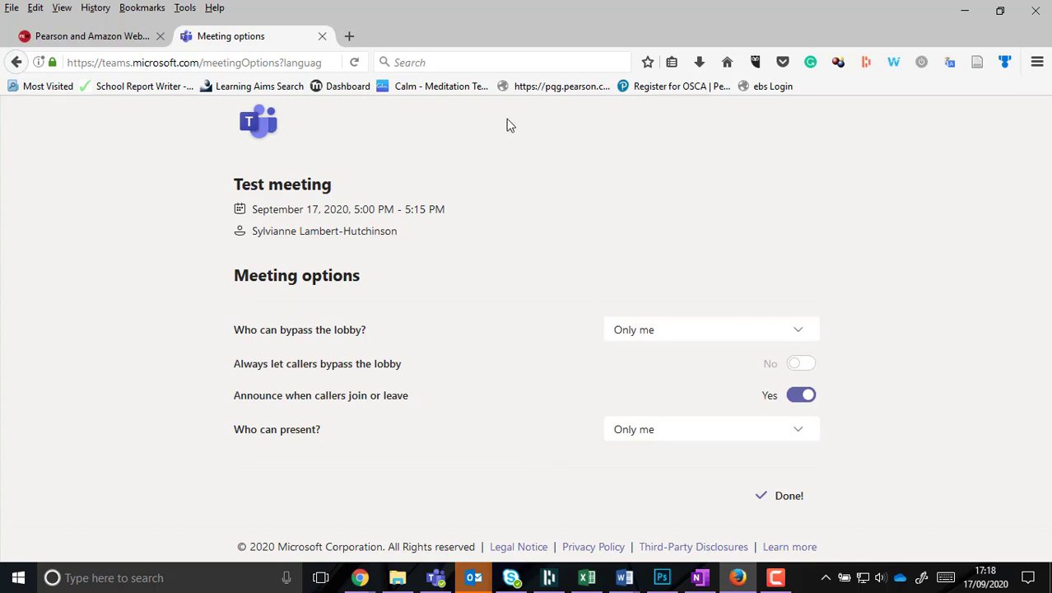
Step: Close the browser with all its tabs and close the Test meeting to return to the calendar
{"action": "left_click", "coordinate": [1034, 11]}
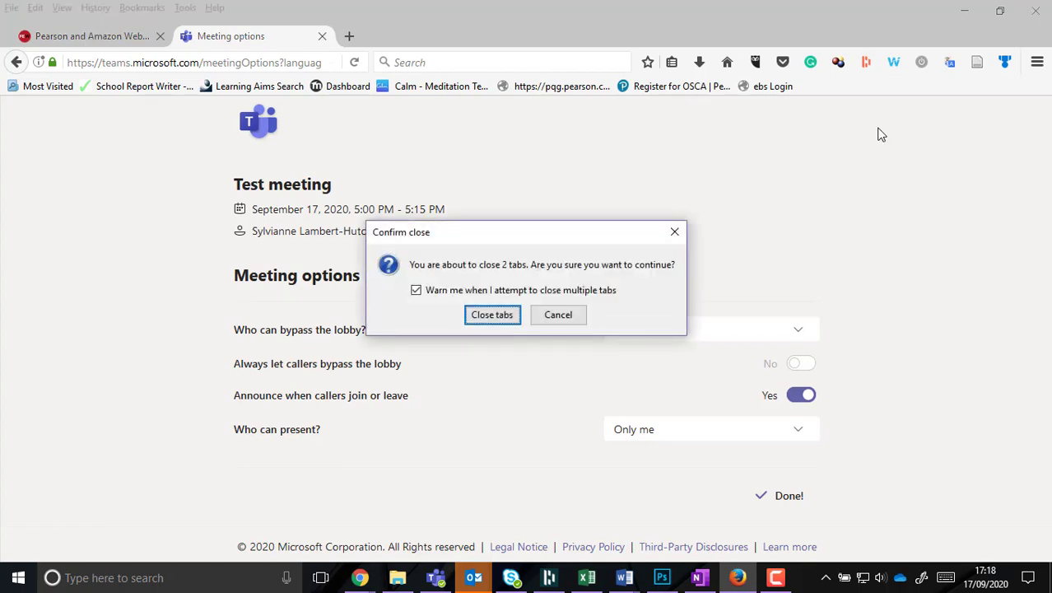
{"action": "left_click", "coordinate": [518, 314]}
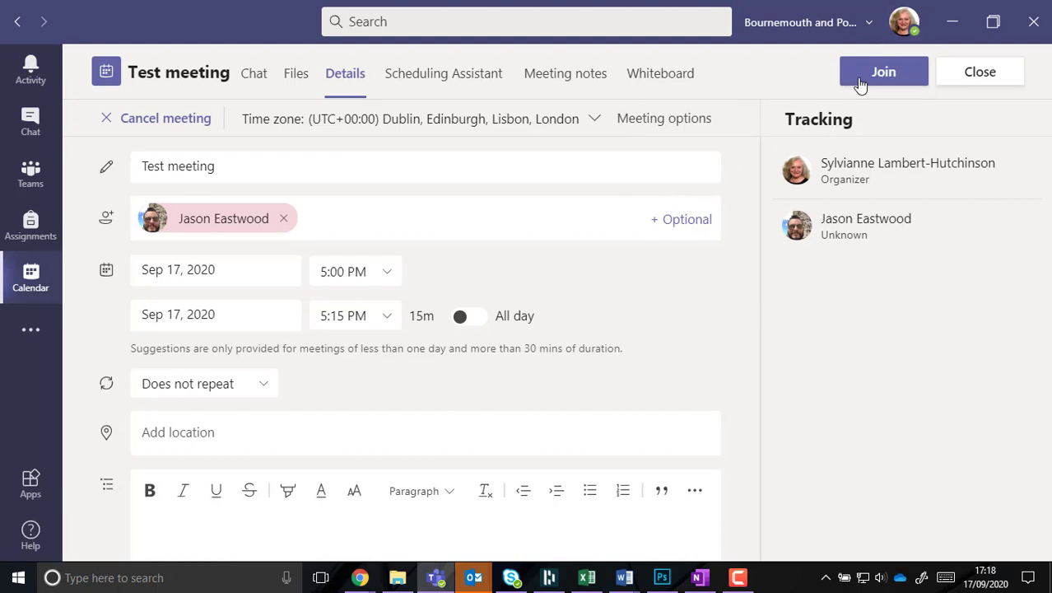
{"action": "left_click", "coordinate": [979, 79]}
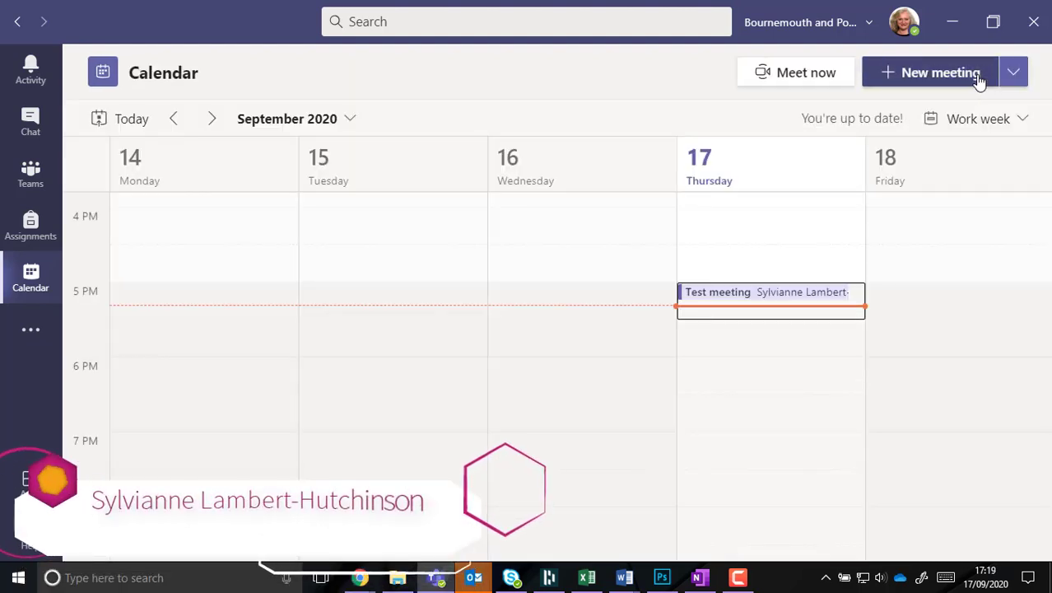